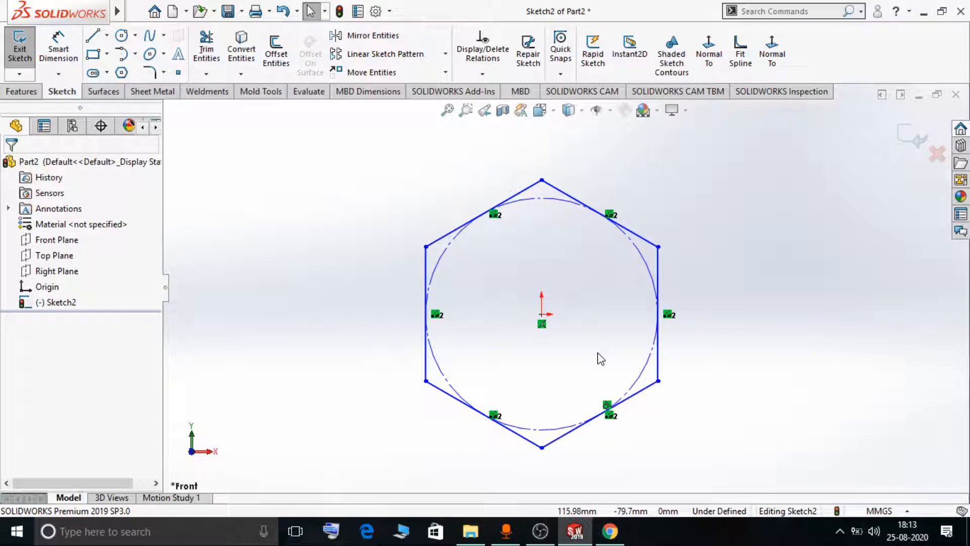
Set up Scale Entities on the whole hexagon and its inscribed circle, using the sketch origin as the scale point.
{"action": "left_click", "coordinate": [445, 73]}
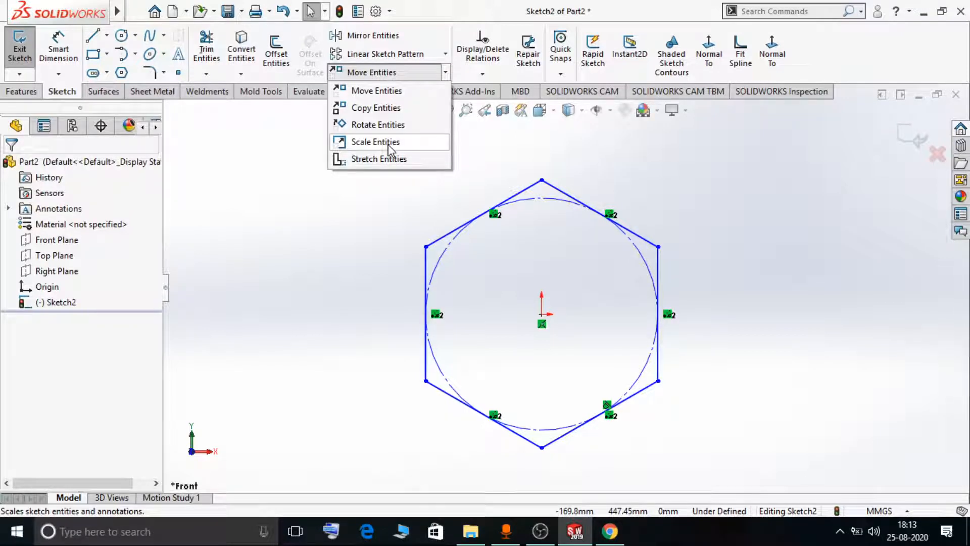
{"action": "left_click", "coordinate": [305, 206]}
{"action": "left_click", "coordinate": [444, 76]}
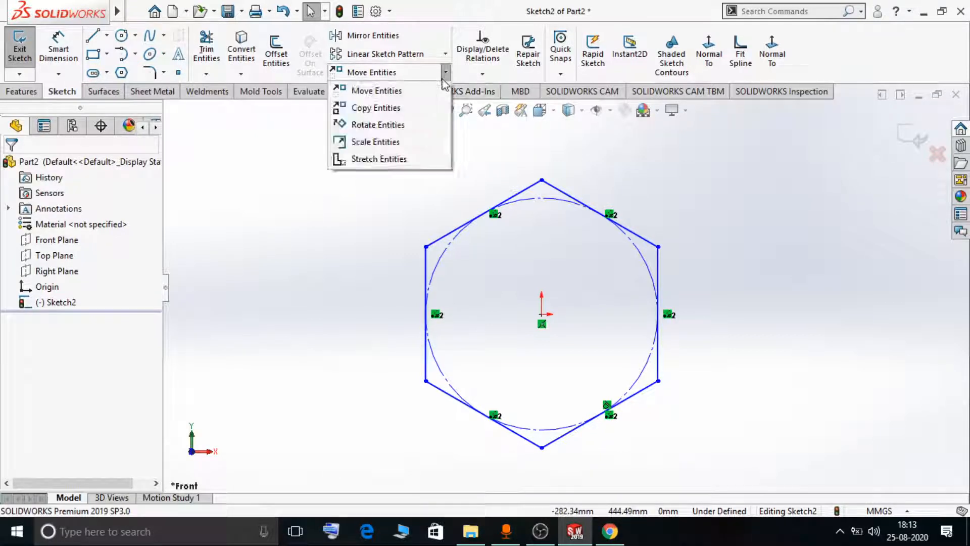
{"action": "left_click", "coordinate": [400, 141]}
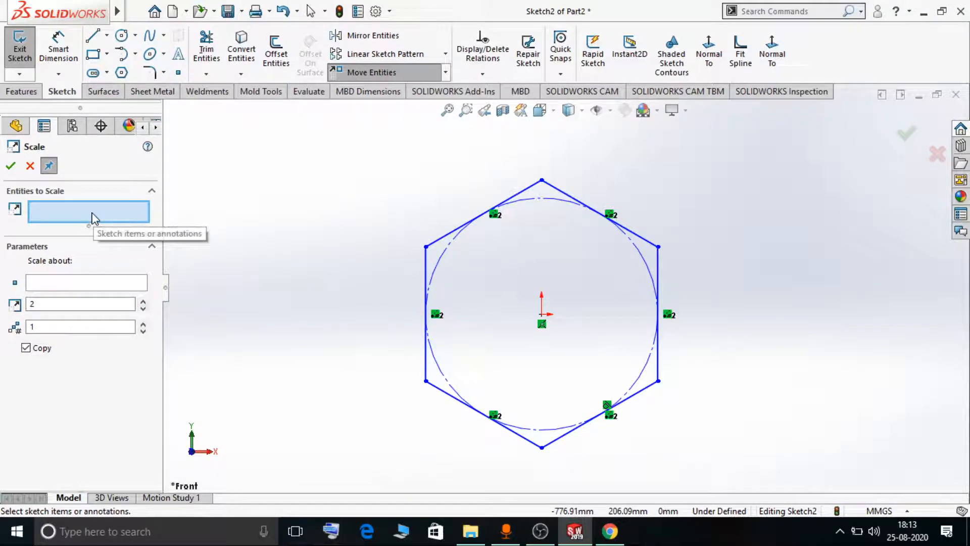
{"action": "scroll", "coordinate": [251, 215], "scroll_direction": "up", "scroll_amount": 3}
{"action": "left_click_drag", "start_coordinate": [382, 175], "coordinate": [727, 484]}
{"action": "left_click", "coordinate": [84, 348]}
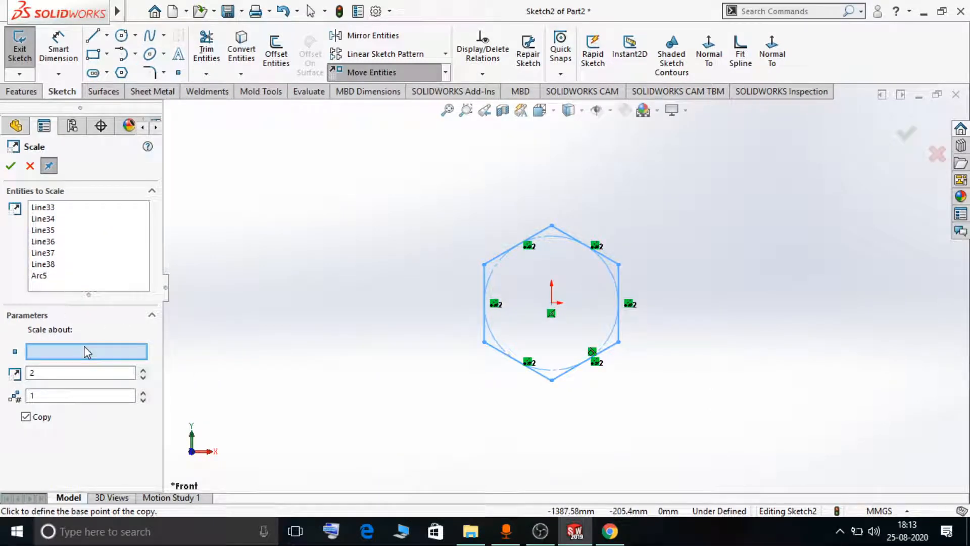
{"action": "scroll", "coordinate": [555, 331], "scroll_direction": "down", "scroll_amount": 2}
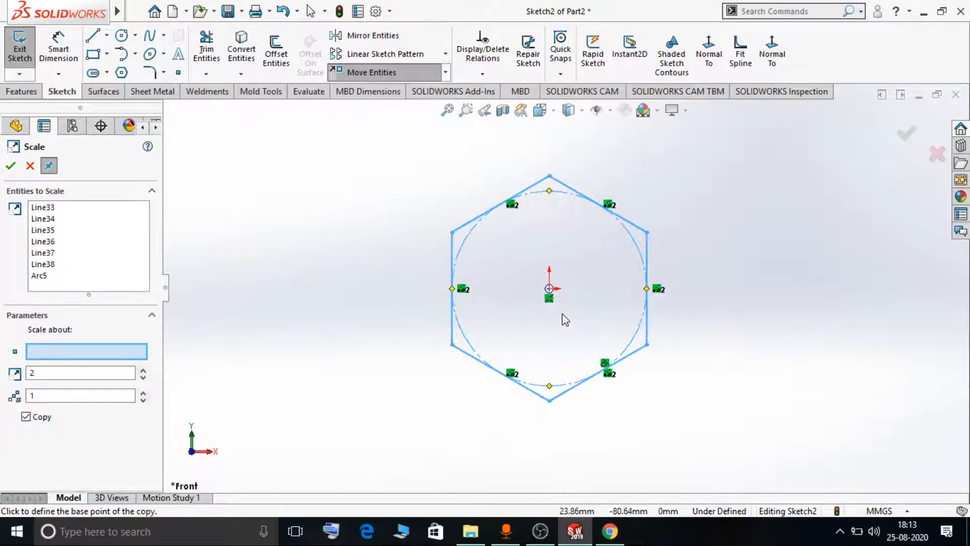
{"action": "left_click", "coordinate": [549, 288]}
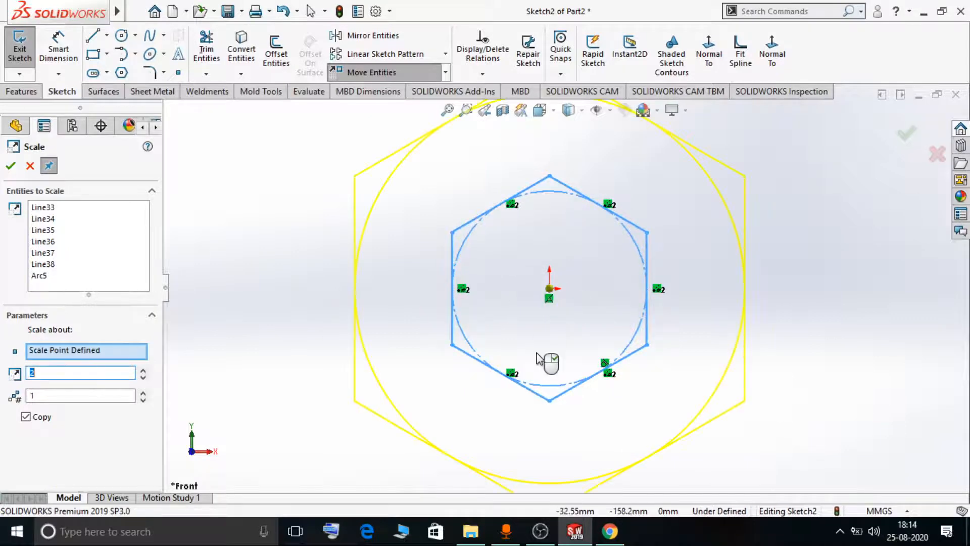
Create one copy of the hexagon scaled by a factor of 2, keeping the original.
{"action": "left_click", "coordinate": [35, 418]}
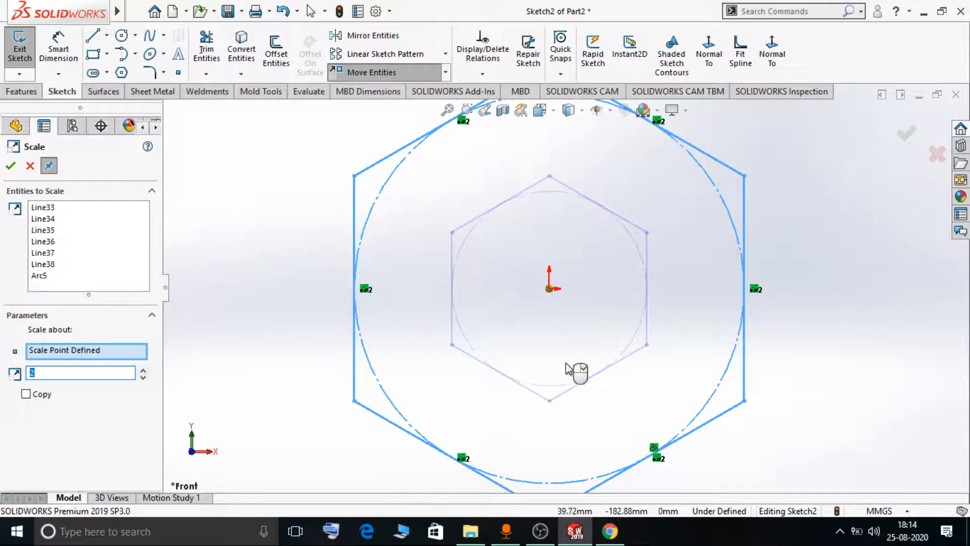
{"action": "scroll", "coordinate": [574, 371], "scroll_direction": "up", "scroll_amount": 3}
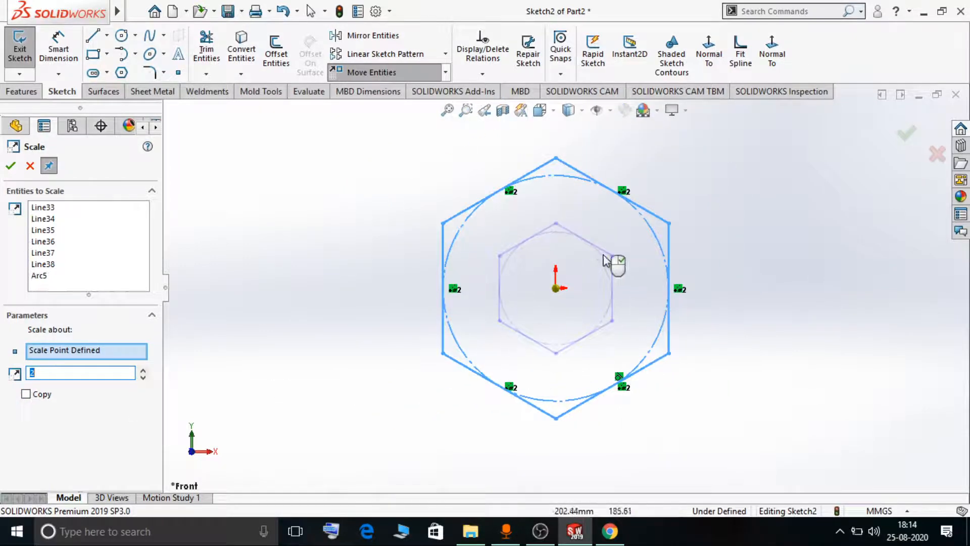
{"action": "left_click", "coordinate": [39, 372]}
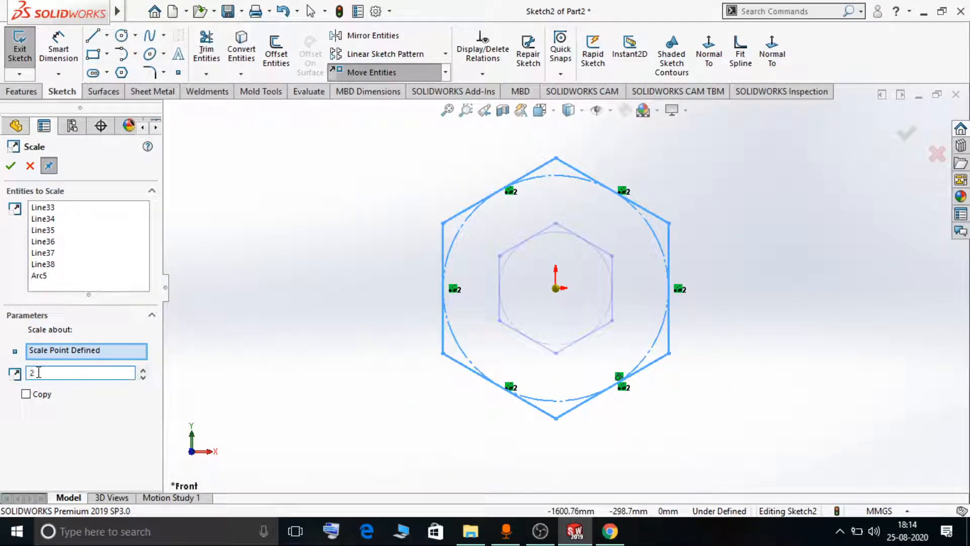
{"action": "left_click", "coordinate": [101, 373]}
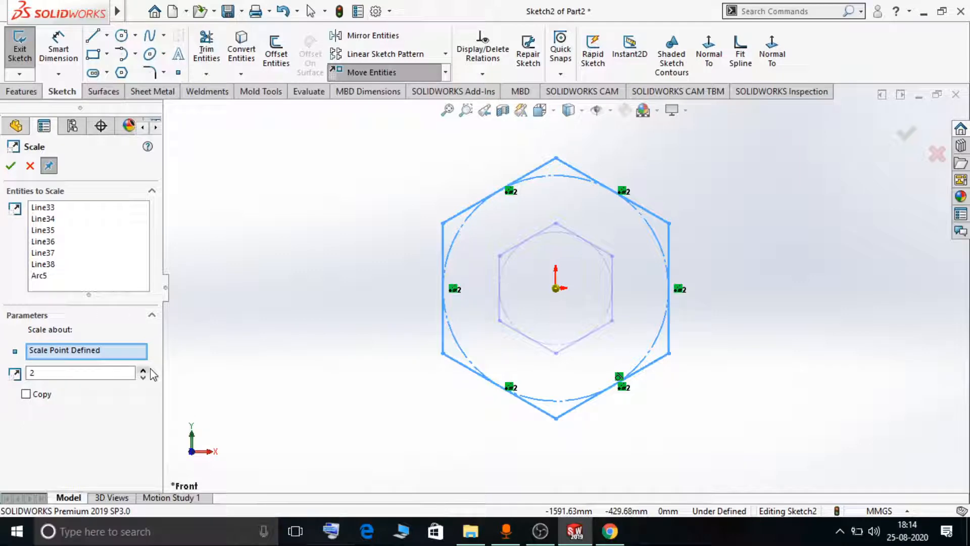
{"action": "left_click", "coordinate": [26, 394]}
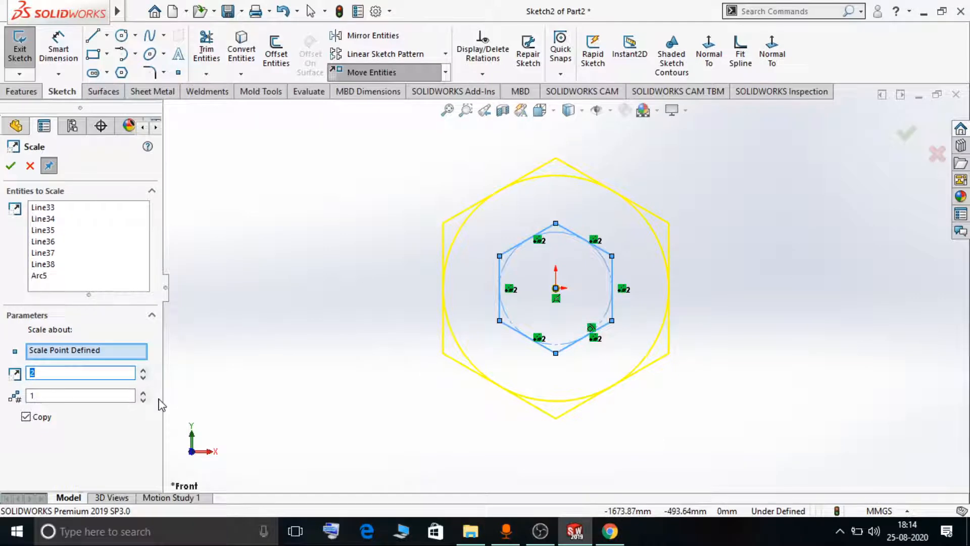
{"action": "left_click", "coordinate": [10, 165]}
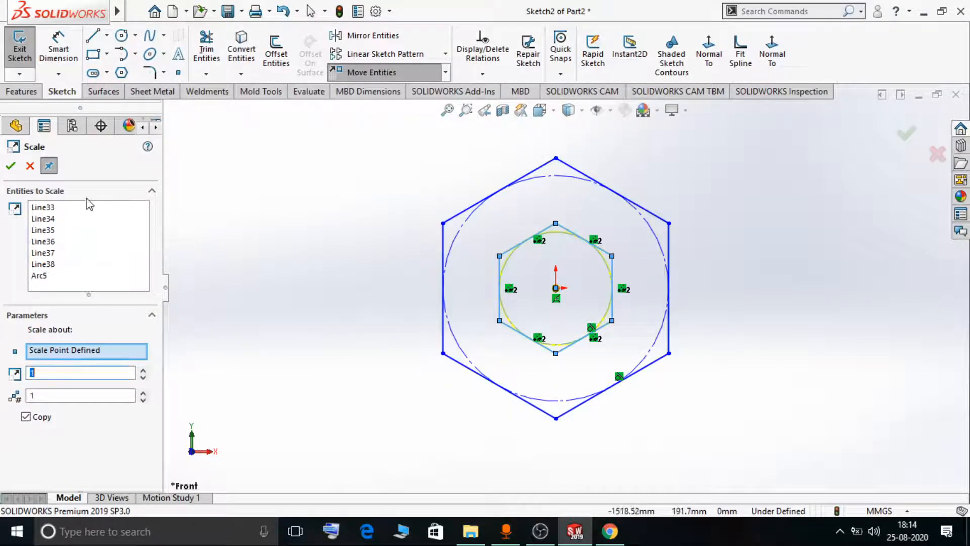
{"action": "left_click", "coordinate": [11, 165]}
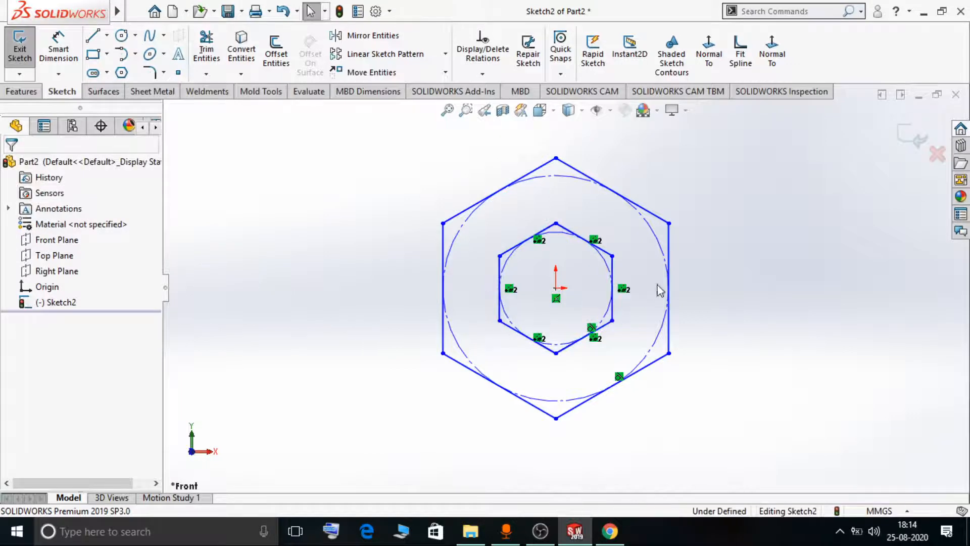
Sketch a separate upright six-sided polygon with an inscribed circle, centred about 1700 mm to the right of the origin.
{"action": "scroll", "coordinate": [565, 347], "scroll_direction": "up", "scroll_amount": 3}
{"action": "scroll", "coordinate": [843, 270], "scroll_direction": "down", "scroll_amount": 2}
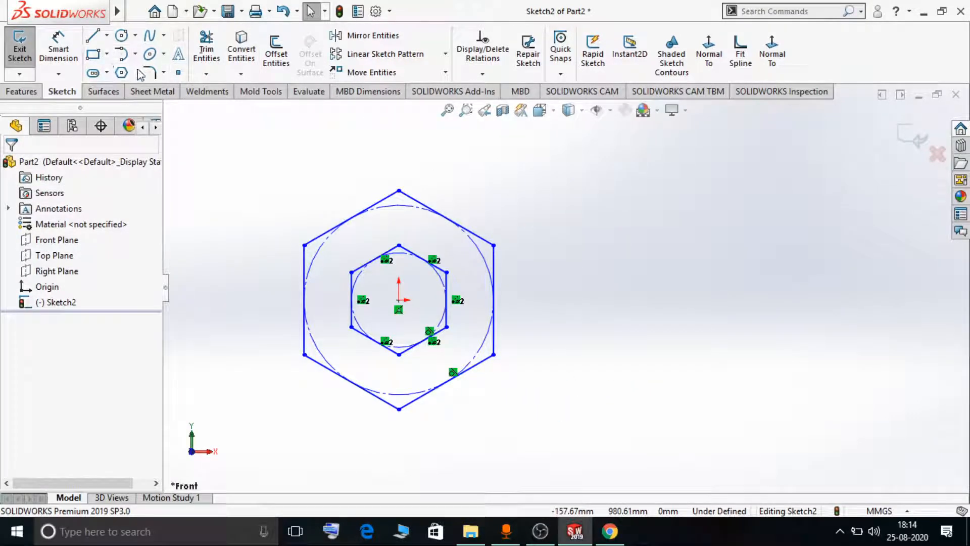
{"action": "left_click", "coordinate": [121, 72]}
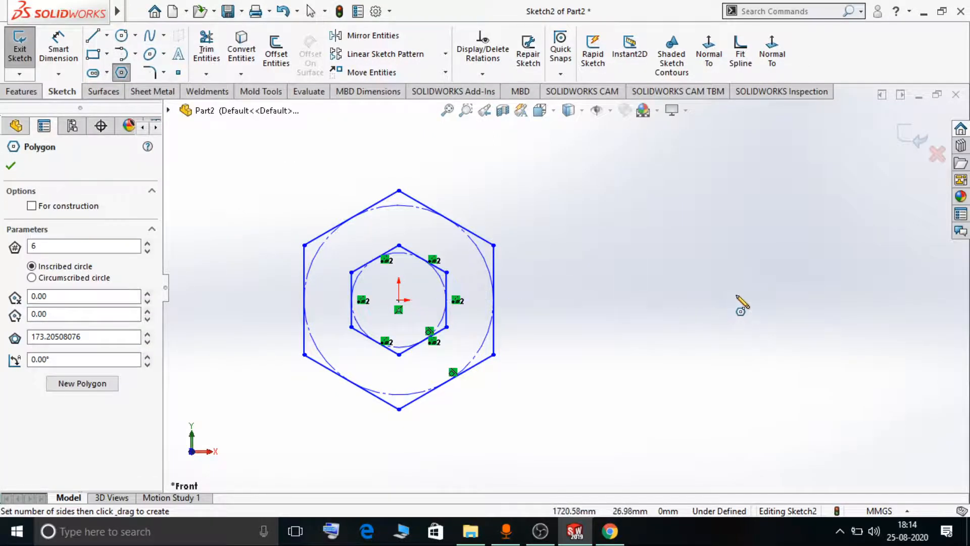
{"action": "left_click_drag", "start_coordinate": [736, 297], "coordinate": [738, 345]}
{"action": "right_click", "coordinate": [786, 369]}
{"action": "left_click", "coordinate": [791, 372]}
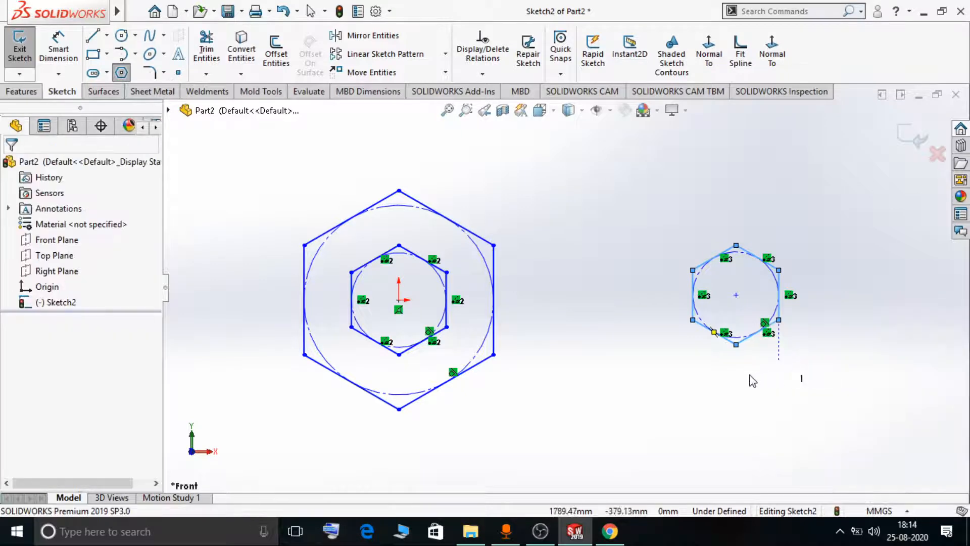
{"action": "left_click", "coordinate": [753, 381]}
Set up Scale Entities on the new hexagon and its inscribed circle, using its top vertex as the scale point.
{"action": "left_click", "coordinate": [445, 72]}
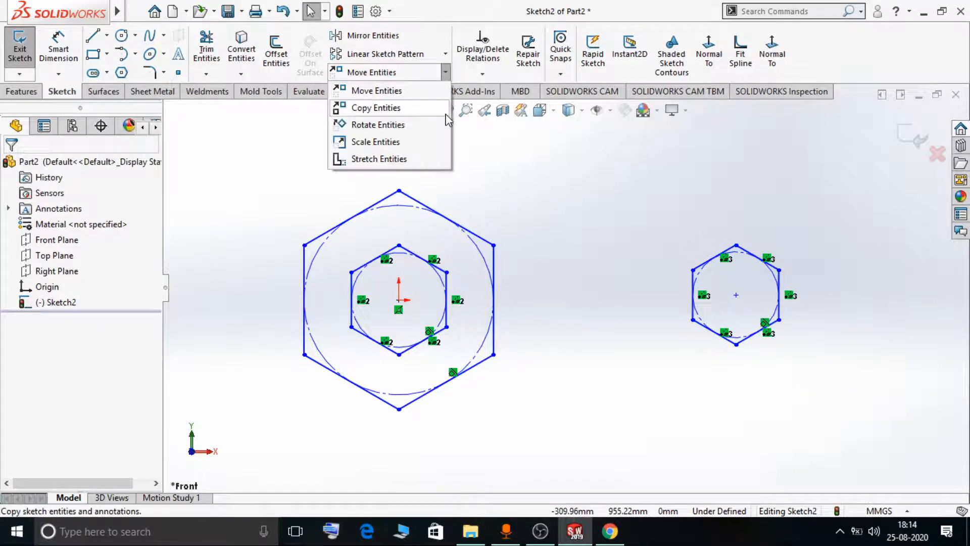
{"action": "left_click", "coordinate": [425, 142]}
{"action": "left_click_drag", "start_coordinate": [654, 213], "coordinate": [799, 374]}
{"action": "left_click", "coordinate": [63, 351]}
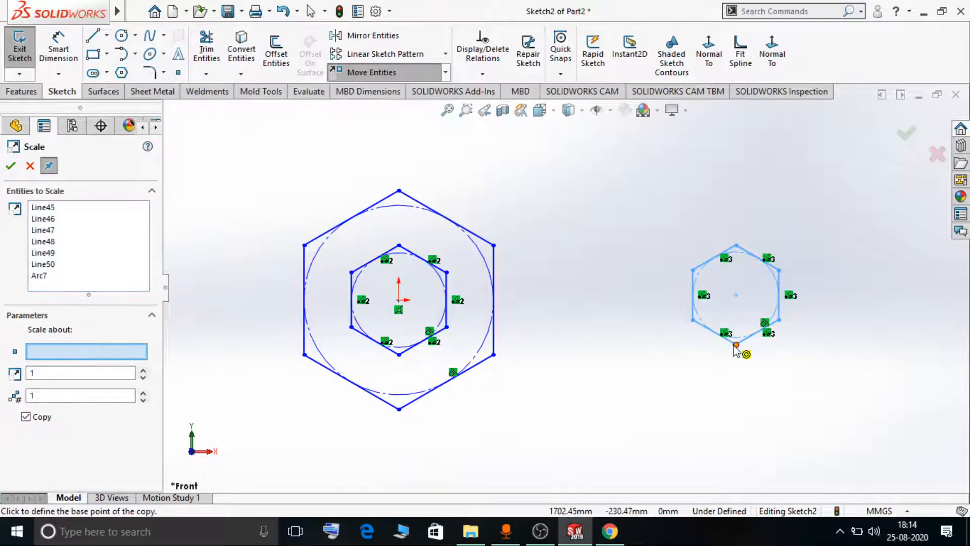
{"action": "left_click", "coordinate": [736, 246]}
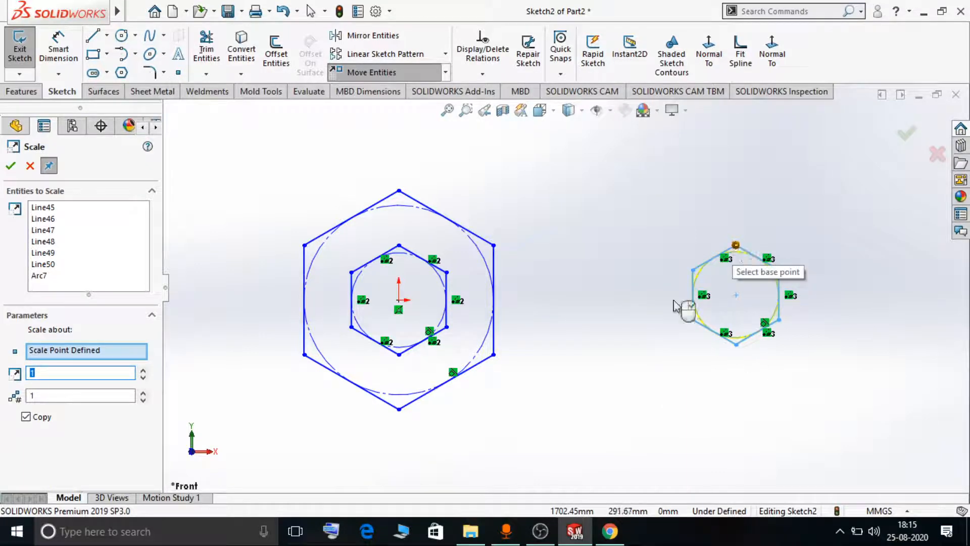
Set the scale factor to 1.8, create one scaled copy of the hexagon with the original kept, and finish scaling.
{"action": "left_click", "coordinate": [144, 373]}
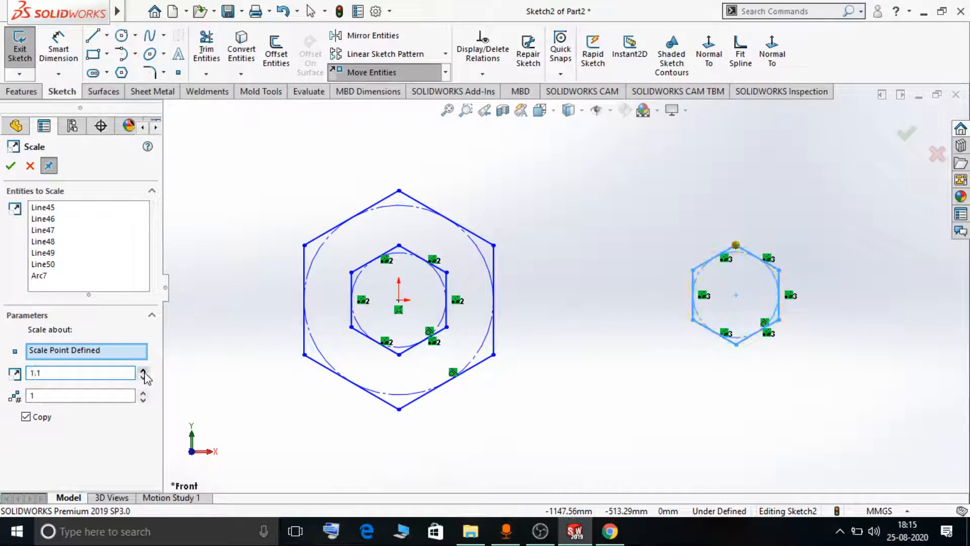
{"action": "left_click", "coordinate": [143, 373]}
{"action": "left_click", "coordinate": [143, 373]}
{"action": "left_click", "coordinate": [143, 373]}
{"action": "left_click", "coordinate": [144, 373]}
{"action": "left_click", "coordinate": [143, 373]}
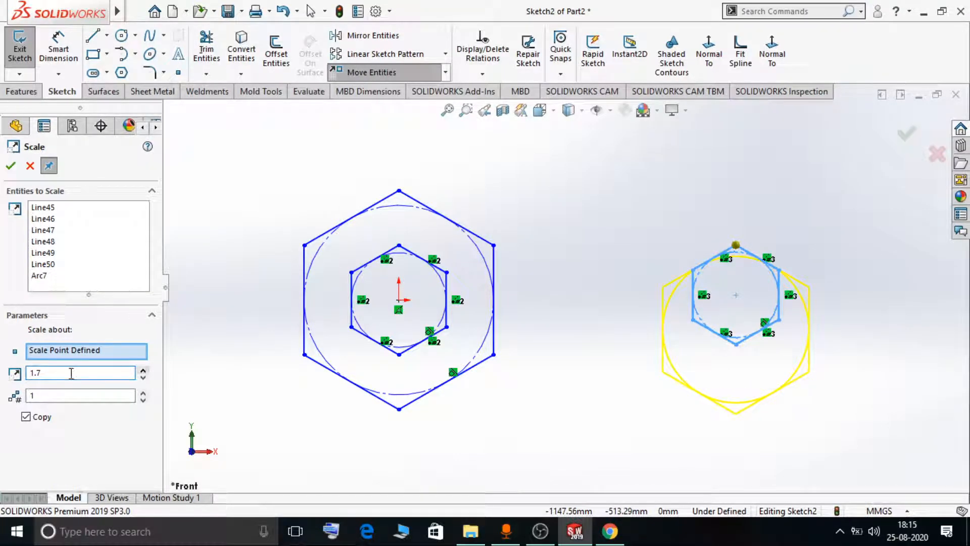
{"action": "left_click", "coordinate": [144, 374]}
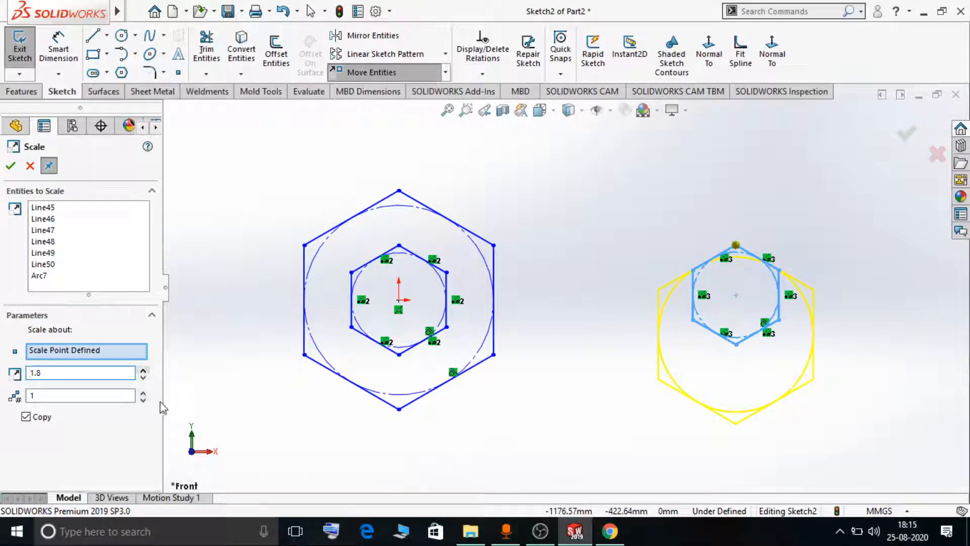
{"action": "left_click", "coordinate": [12, 168]}
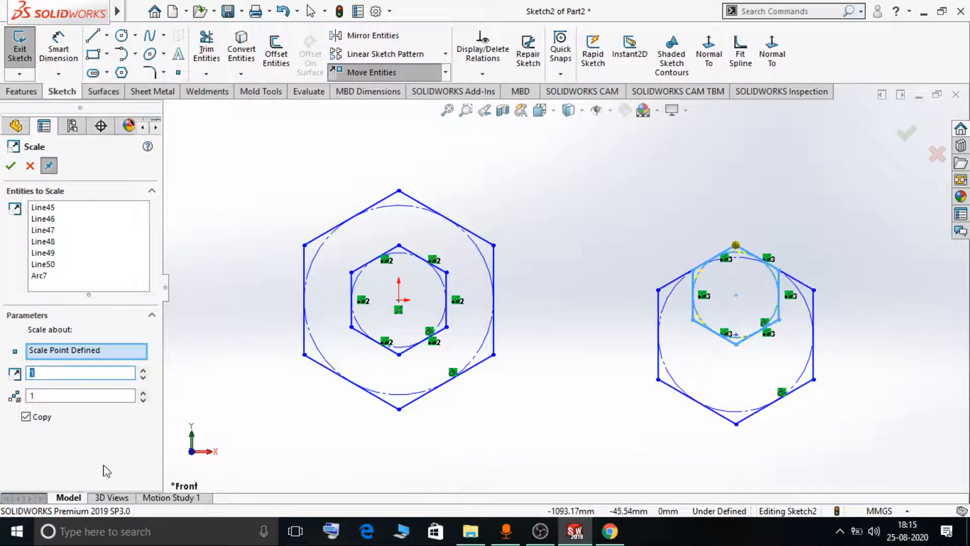
{"action": "left_click", "coordinate": [11, 166]}
{"action": "scroll", "coordinate": [881, 394], "scroll_direction": "down", "scroll_amount": 4}
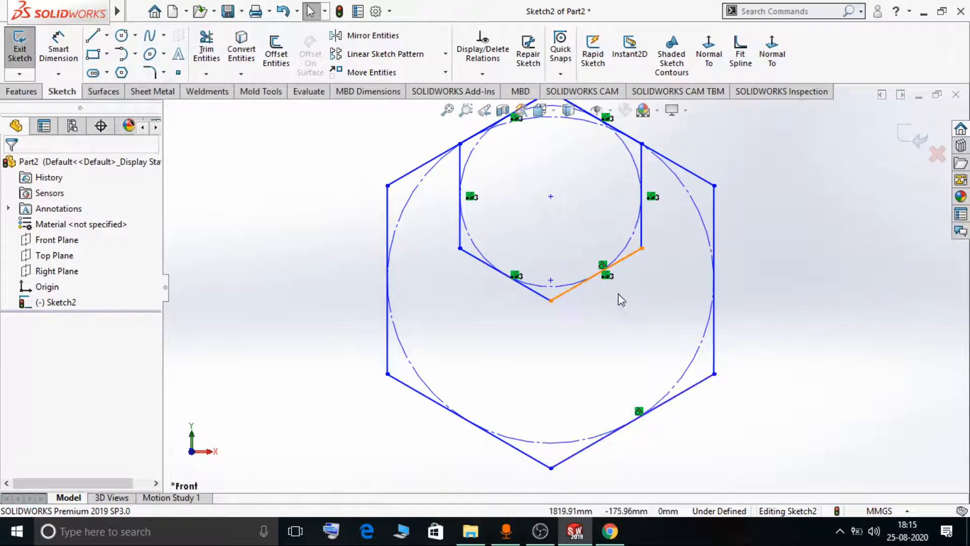
{"action": "scroll", "coordinate": [564, 287], "scroll_direction": "up", "scroll_amount": 3}
{"action": "scroll", "coordinate": [815, 360], "scroll_direction": "up", "scroll_amount": 3}
{"action": "scroll", "coordinate": [273, 210], "scroll_direction": "down", "scroll_amount": 3}
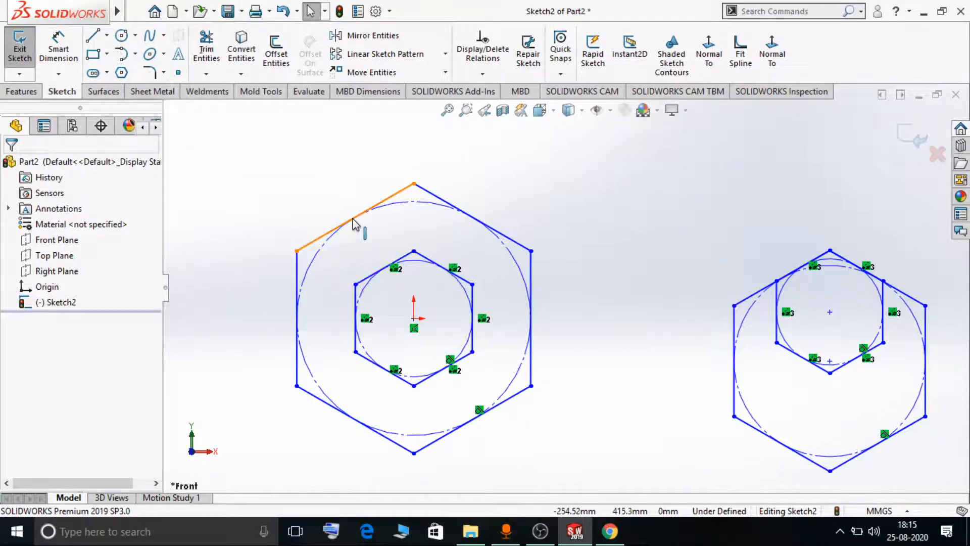
{"action": "scroll", "coordinate": [554, 336], "scroll_direction": "up", "scroll_amount": 3}
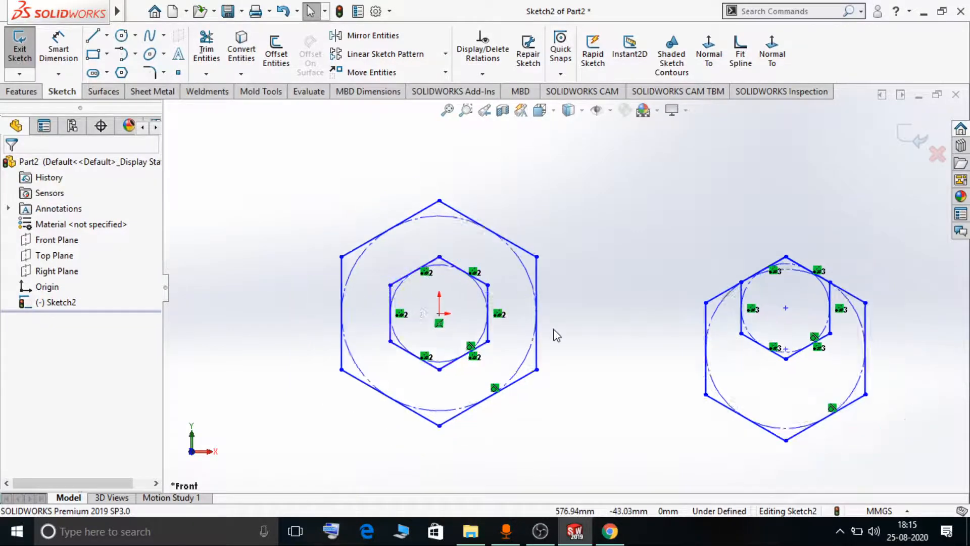
{"action": "scroll", "coordinate": [672, 335], "scroll_direction": "up", "scroll_amount": 2}
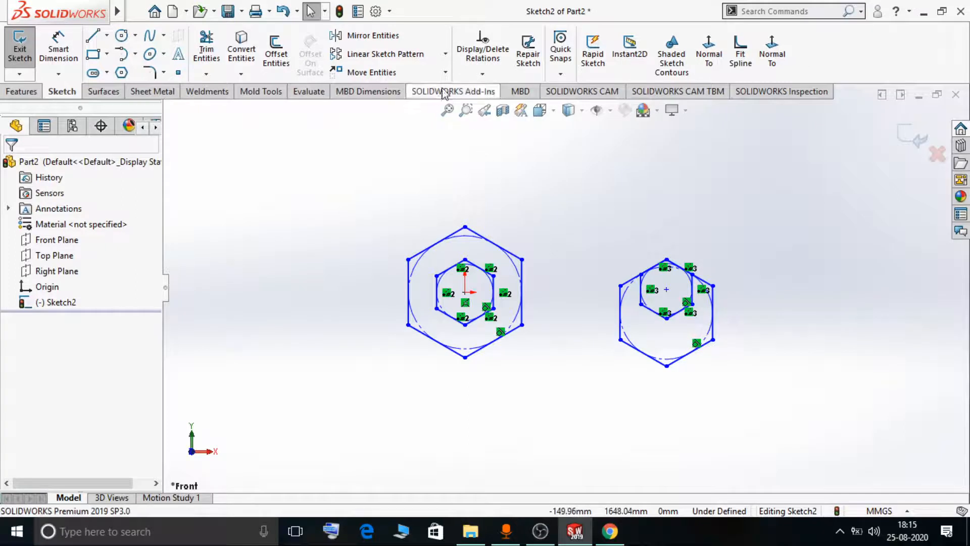
{"action": "left_click", "coordinate": [445, 72]}
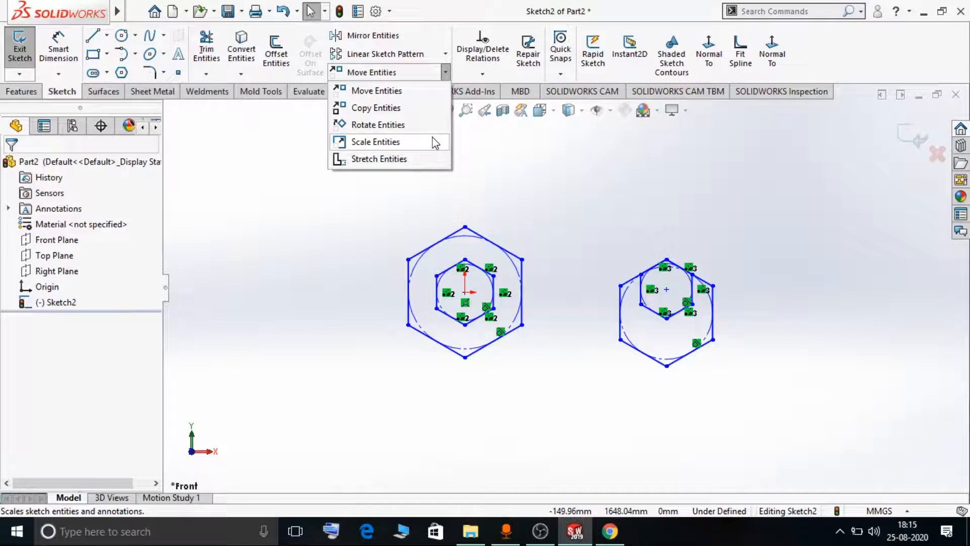
{"action": "left_click", "coordinate": [436, 143]}
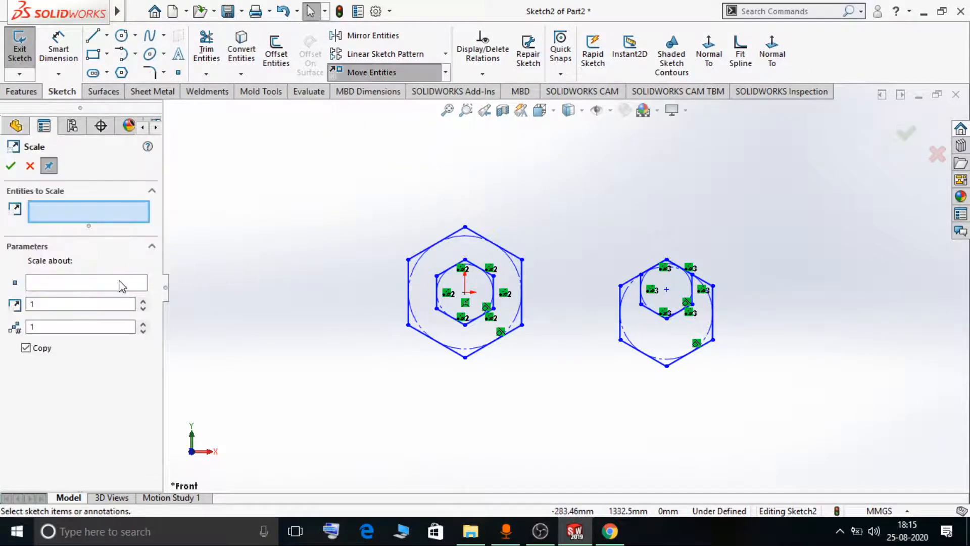
{"action": "left_click", "coordinate": [85, 285]}
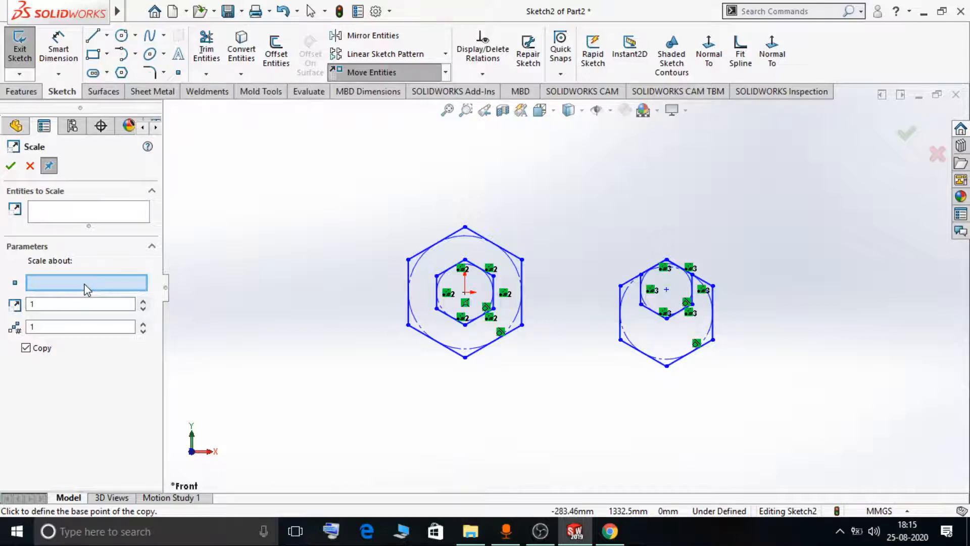
{"action": "left_click", "coordinate": [38, 348]}
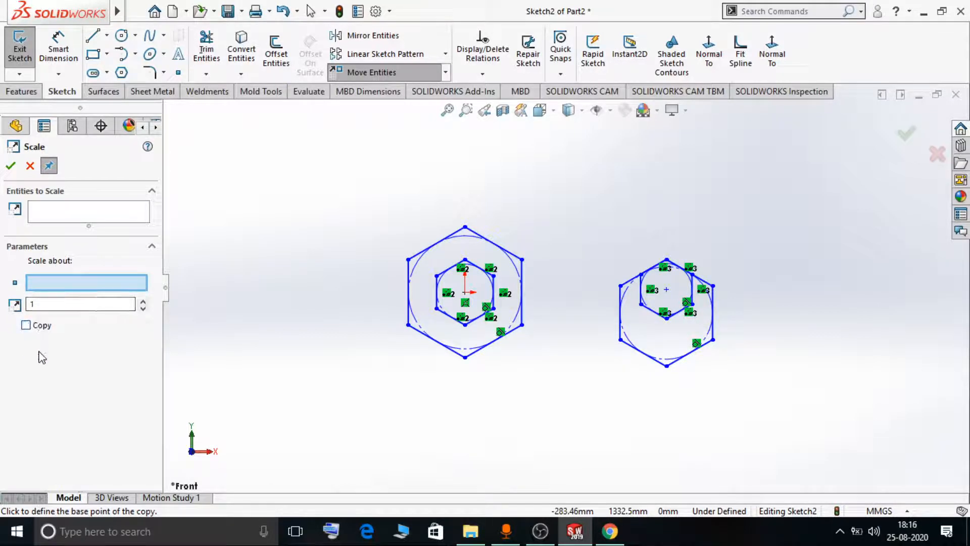
{"action": "left_click", "coordinate": [11, 165]}
Sketch a tilted hexagon left of the others, centred about X -2073, Y 52 mm, with an inscribed circle about 923 mm in diameter.
{"action": "left_click", "coordinate": [121, 73]}
{"action": "scroll", "coordinate": [476, 379], "scroll_direction": "up", "scroll_amount": 3}
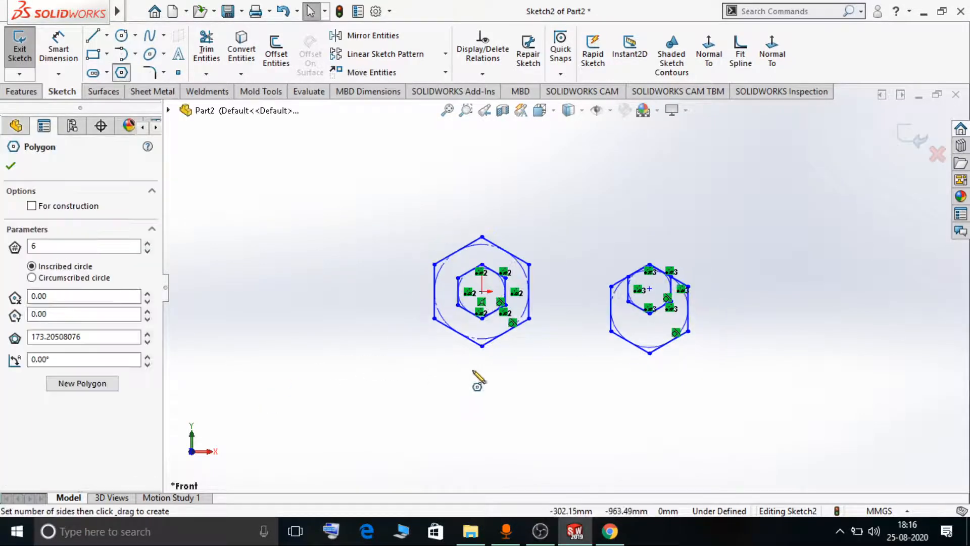
{"action": "scroll", "coordinate": [390, 290], "scroll_direction": "down", "scroll_amount": 2}
{"action": "left_click", "coordinate": [375, 287]}
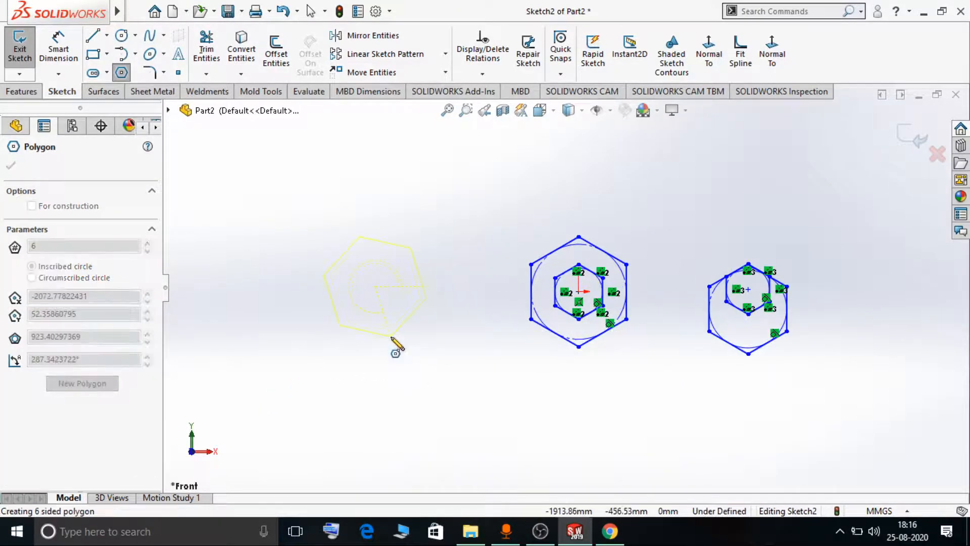
{"action": "left_click", "coordinate": [391, 337]}
{"action": "right_click", "coordinate": [390, 337]}
{"action": "left_click", "coordinate": [422, 346]}
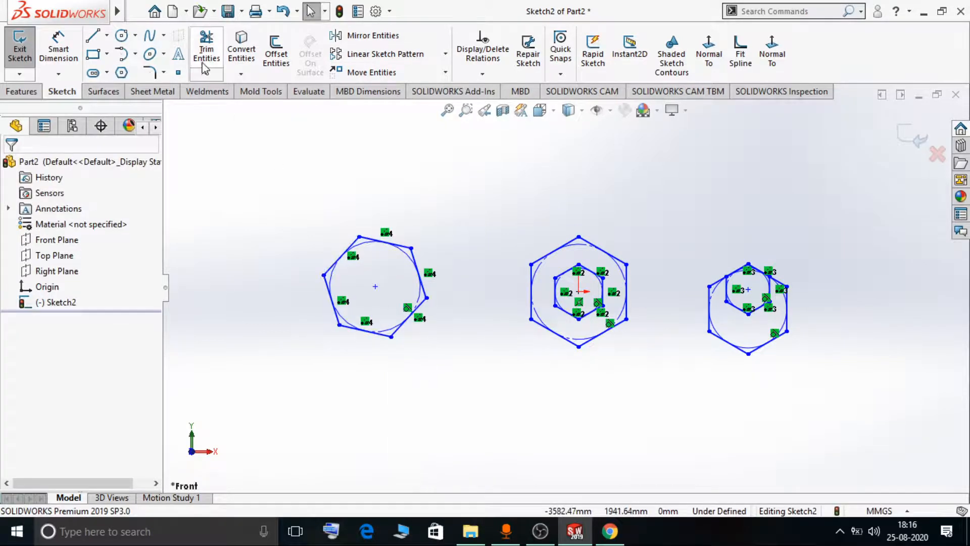
Set up Scale Entities on the tilted hexagon and its inscribed circle, using their common centre as the scale point.
{"action": "left_click", "coordinate": [445, 72]}
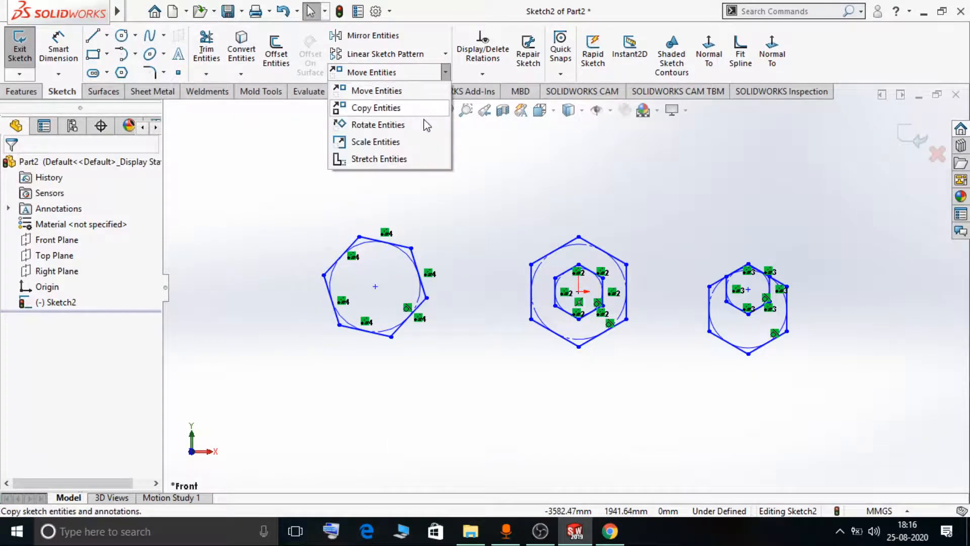
{"action": "left_click", "coordinate": [376, 142]}
{"action": "left_click_drag", "start_coordinate": [282, 202], "coordinate": [465, 412]}
{"action": "left_click", "coordinate": [47, 349]}
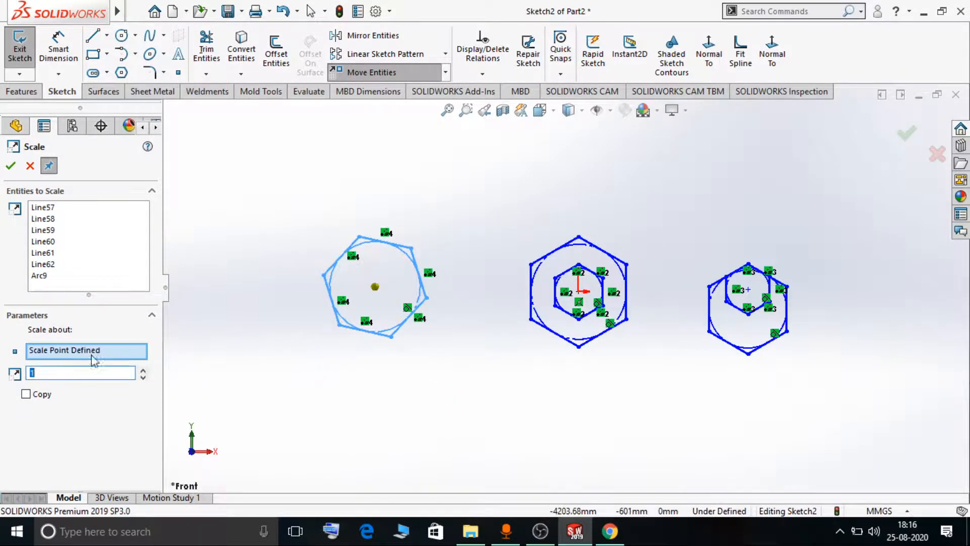
Scale the tilted hexagon and its circle by a factor of 1.5 without keeping a copy, and finish scaling.
{"action": "left_click", "coordinate": [139, 372]}
{"action": "left_click", "coordinate": [140, 372]}
{"action": "left_click", "coordinate": [139, 372]}
{"action": "left_click", "coordinate": [139, 372]}
{"action": "left_click", "coordinate": [139, 372]}
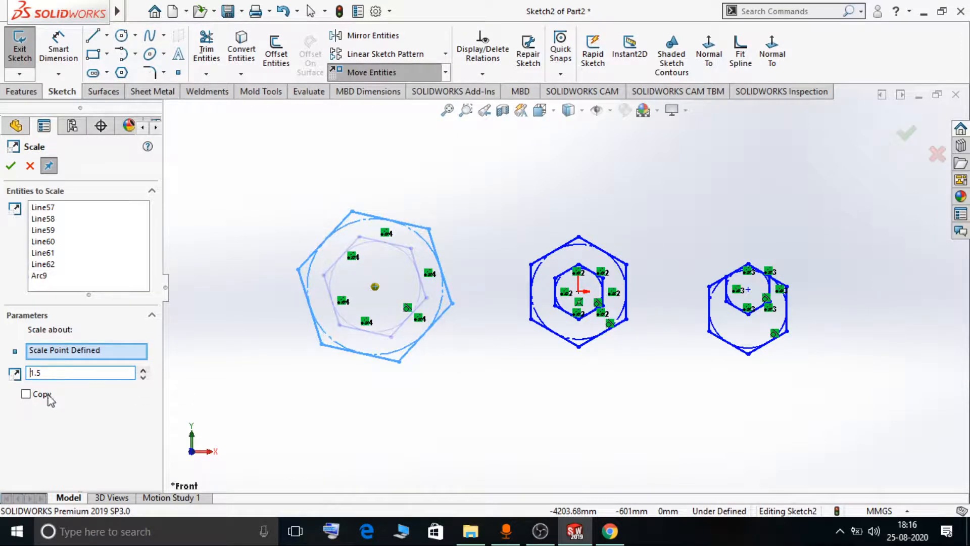
{"action": "left_click", "coordinate": [49, 394]}
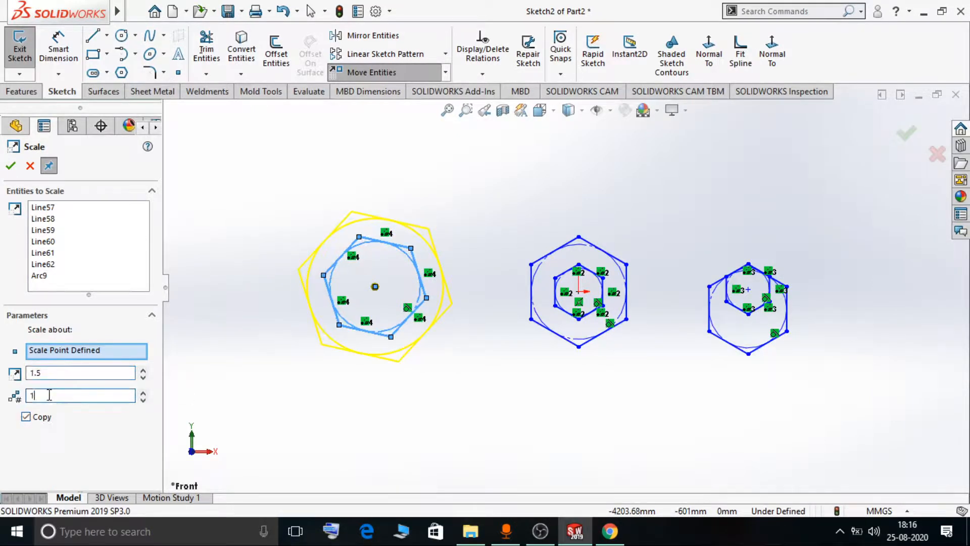
{"action": "left_click", "coordinate": [26, 417]}
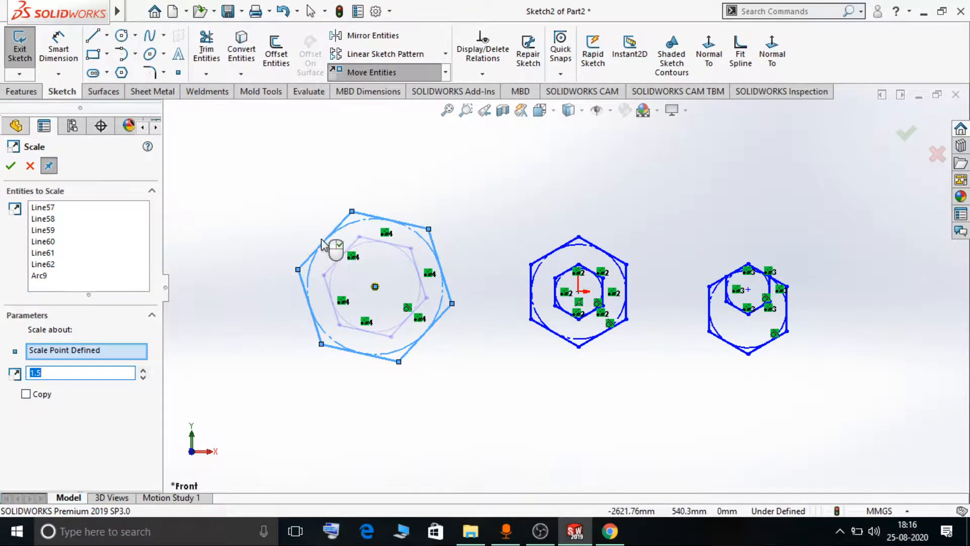
{"action": "type", "text": "1"}
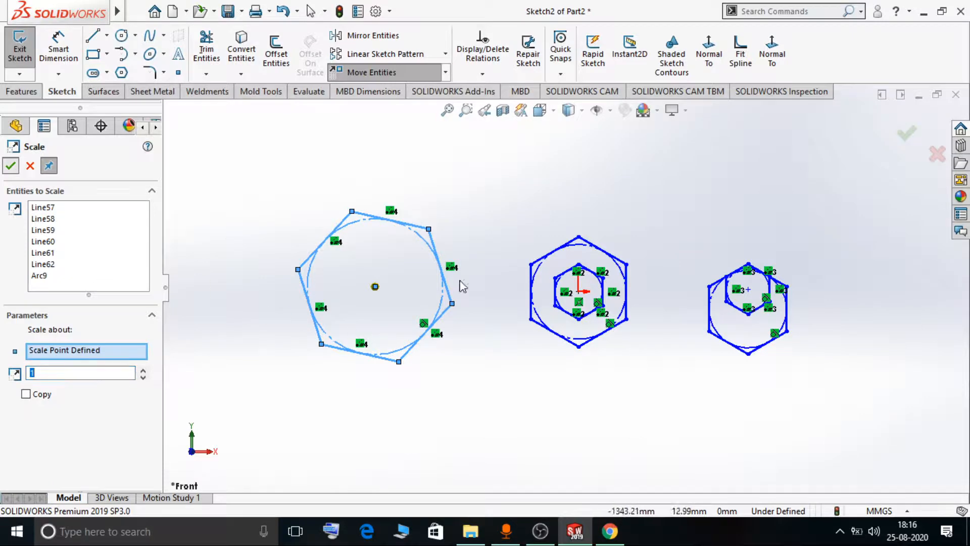
{"action": "key", "text": "Escape"}
{"action": "scroll", "coordinate": [408, 242], "scroll_direction": "down", "scroll_amount": 2}
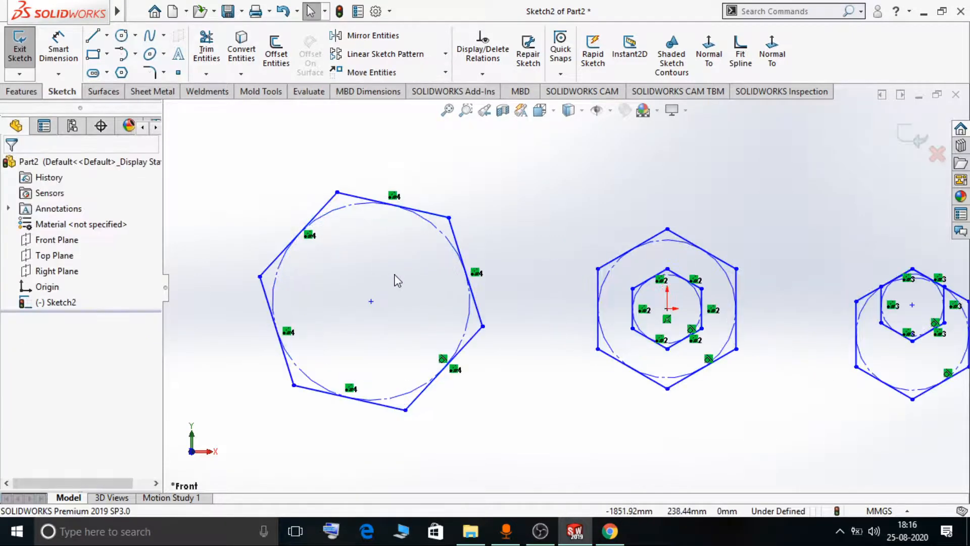
{"action": "scroll", "coordinate": [397, 280], "scroll_direction": "up", "scroll_amount": 1}
{"action": "scroll", "coordinate": [537, 307], "scroll_direction": "up", "scroll_amount": 2}
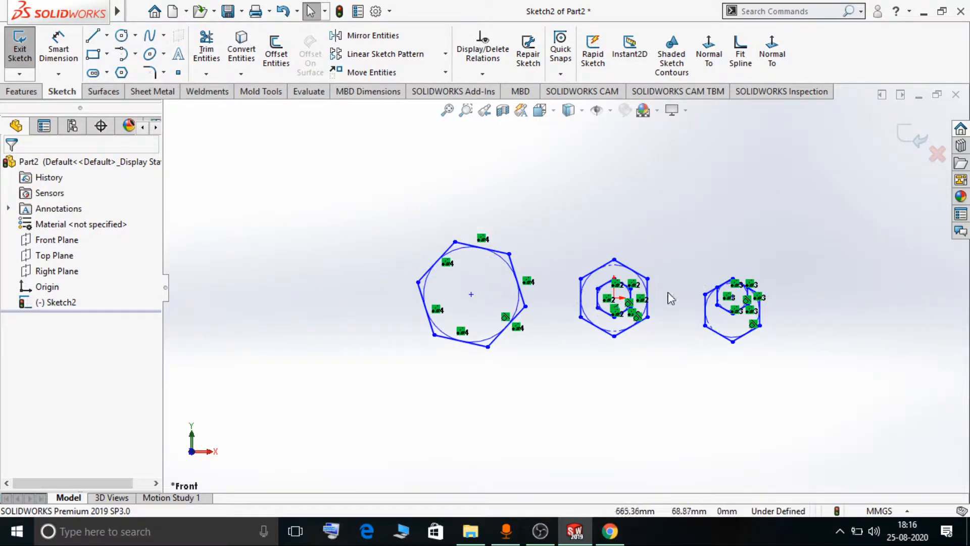
{"action": "scroll", "coordinate": [717, 291], "scroll_direction": "down", "scroll_amount": 2}
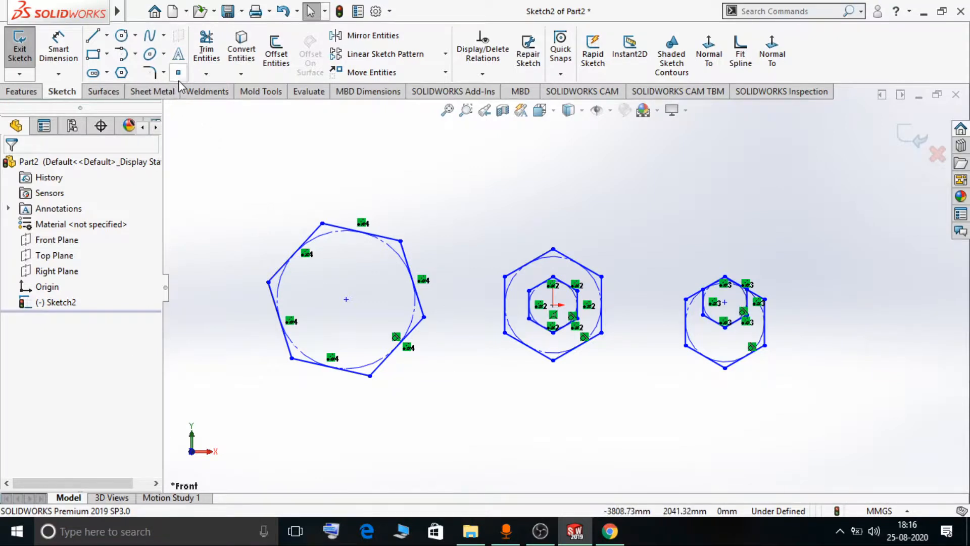
{"action": "left_click", "coordinate": [445, 72]}
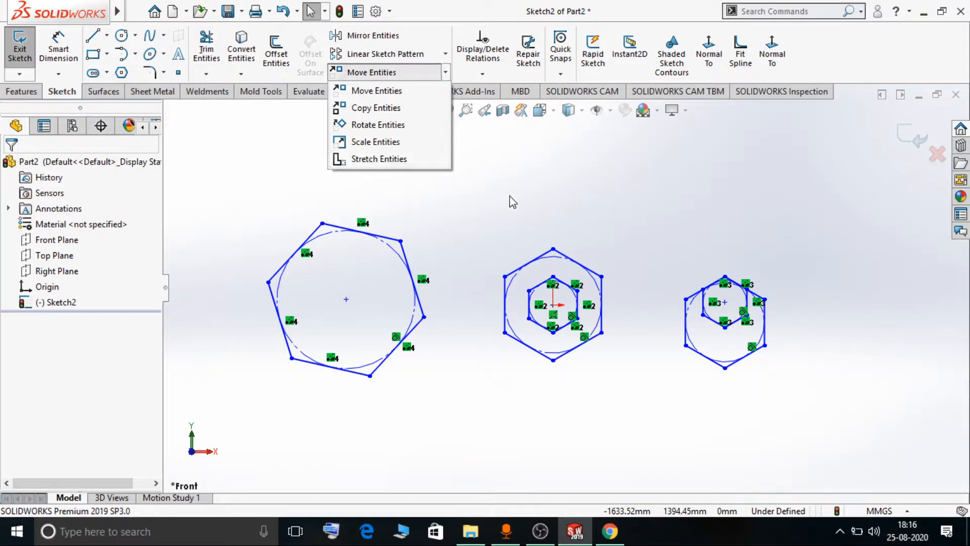
{"action": "left_click", "coordinate": [445, 73]}
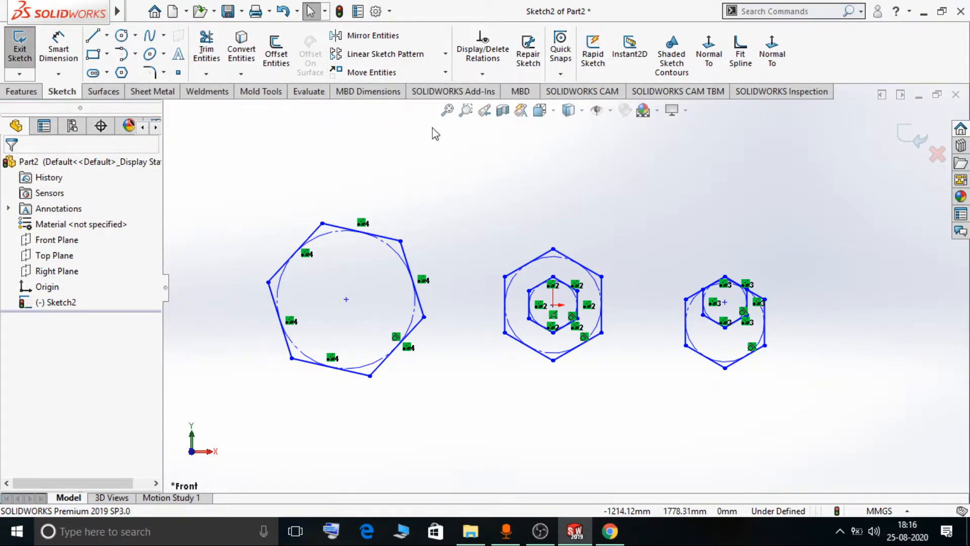
{"action": "left_click", "coordinate": [445, 73]}
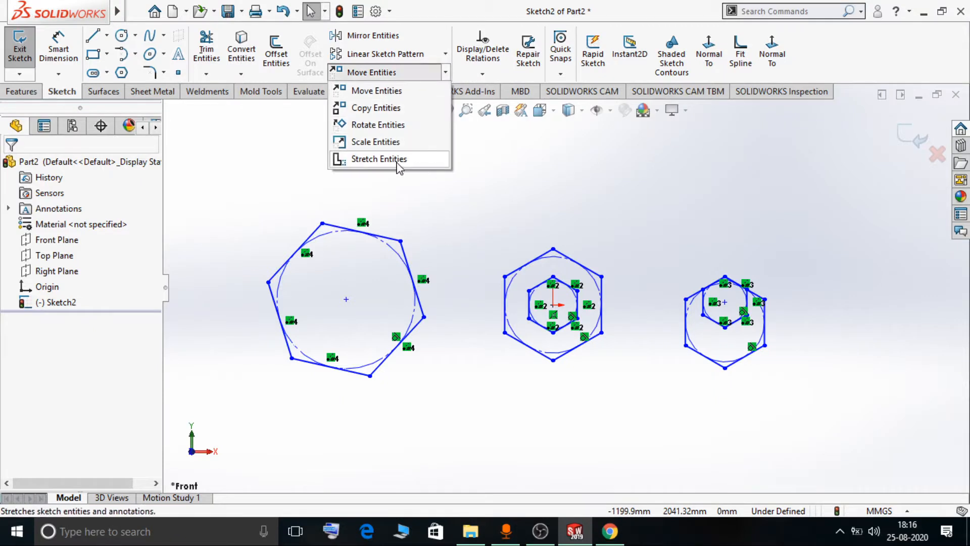